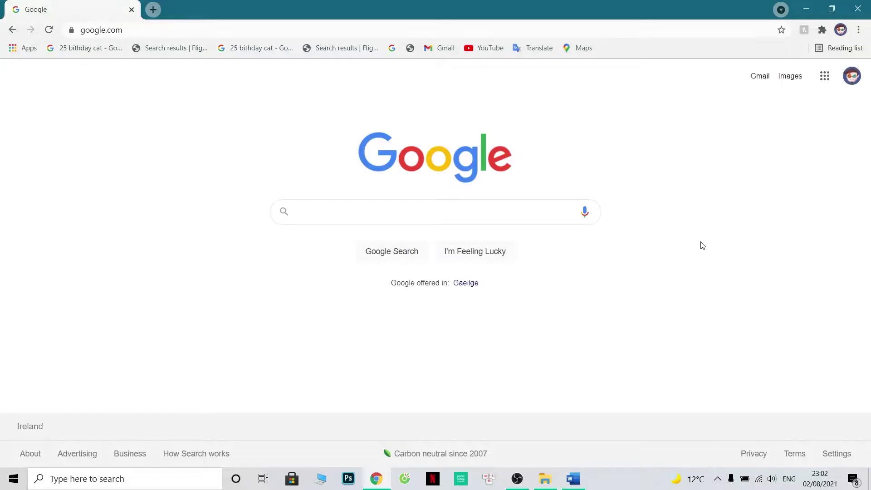
# - Load the autocompleted Powtoon login page and show Chrome in full screen
pyautogui.click(136, 30)
pyautogui.write('p')
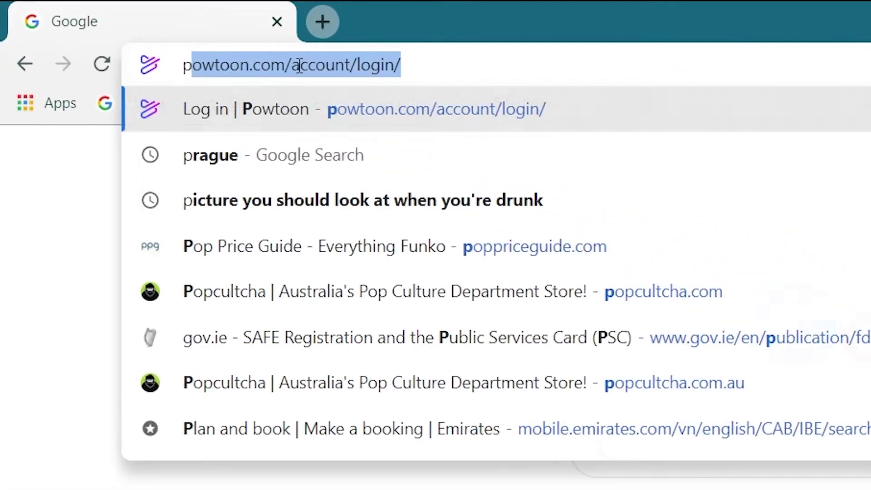
pyautogui.write('owto')
pyautogui.press('Return')
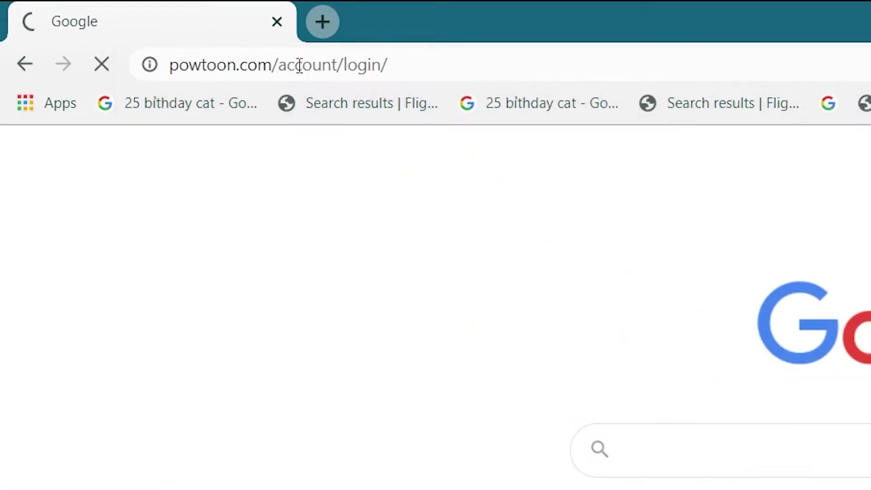
pyautogui.press('F11')
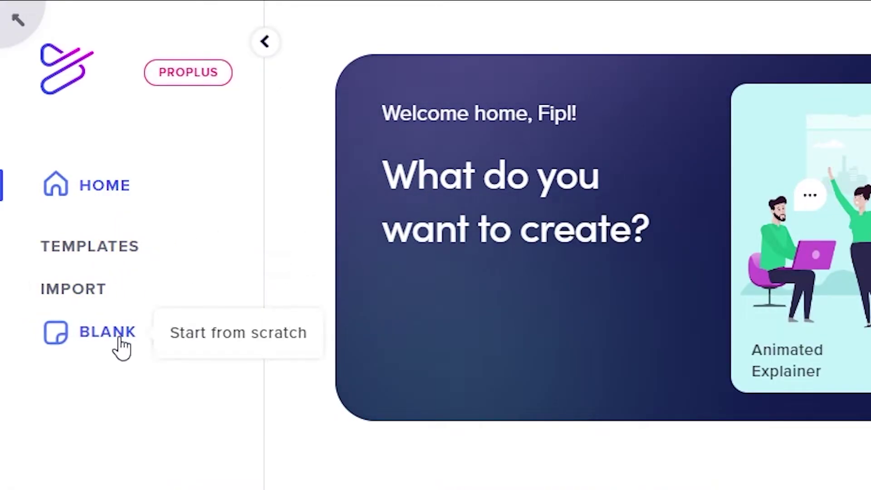
# - Start a blank Powtoon from scratch and browse the video format choices
pyautogui.click(82, 340)
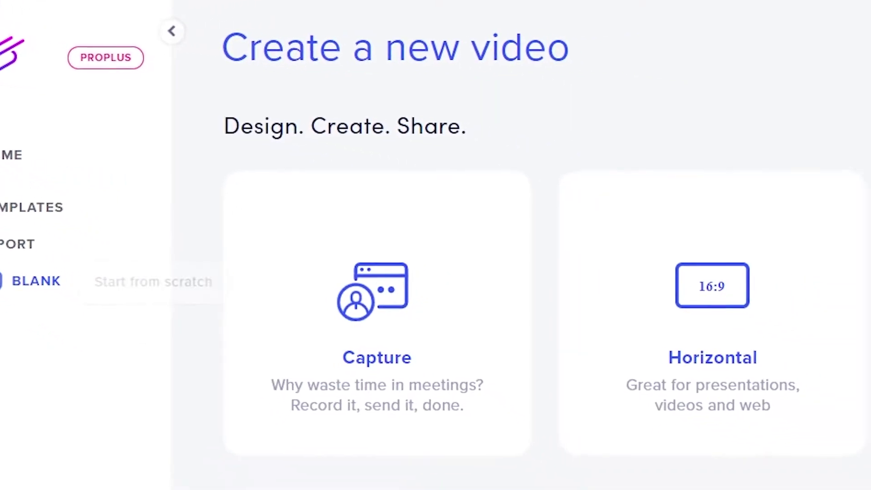
pyautogui.click(839, 213)
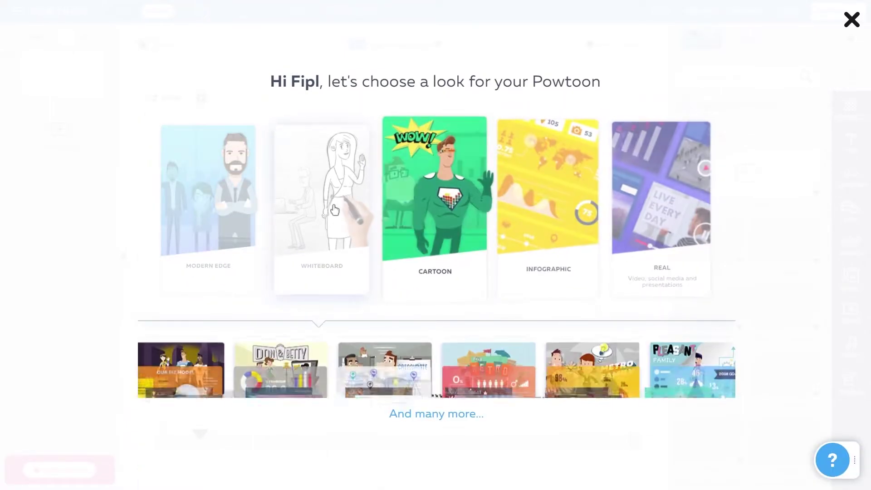
pyautogui.click(225, 203)
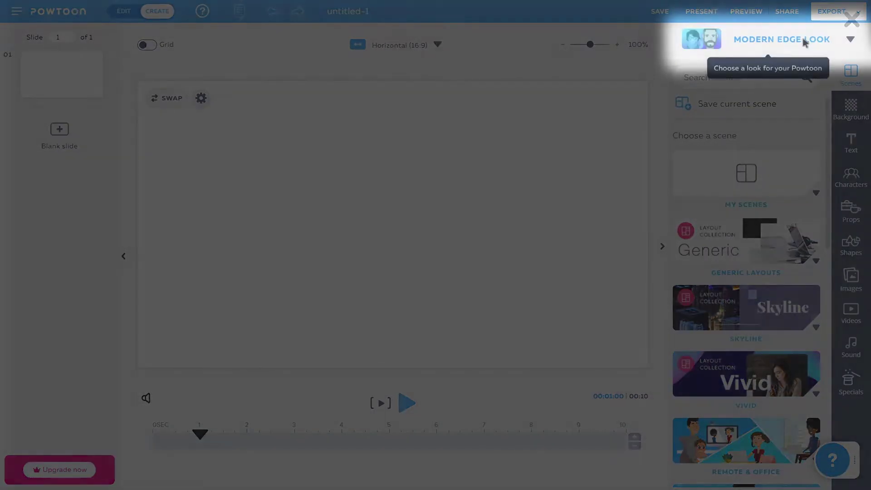
pyautogui.click(805, 42)
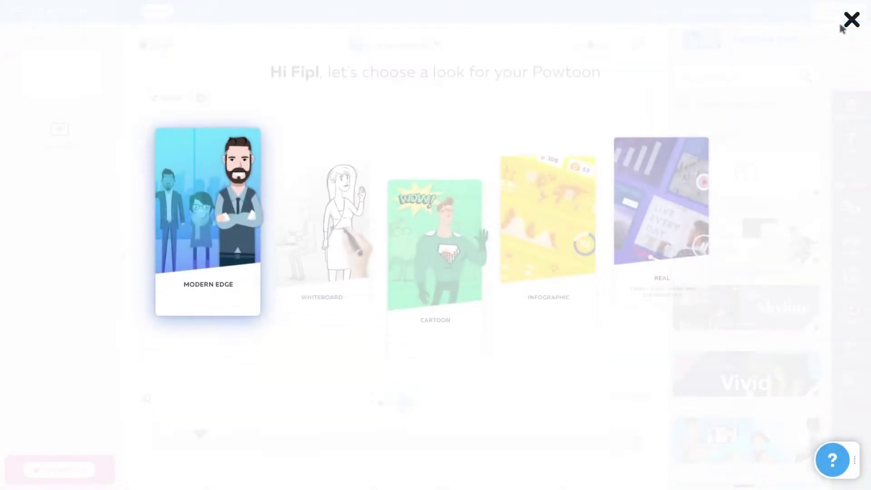
pyautogui.click(853, 23)
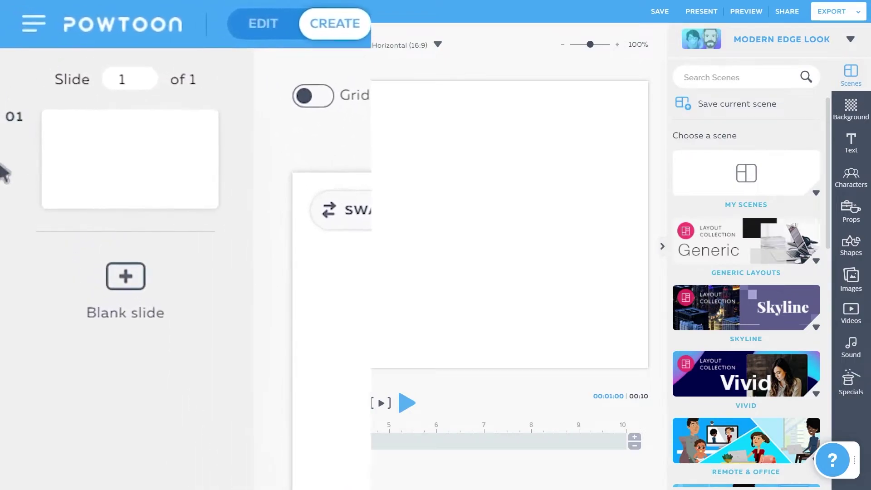
pyautogui.click(150, 291)
pyautogui.click(197, 307)
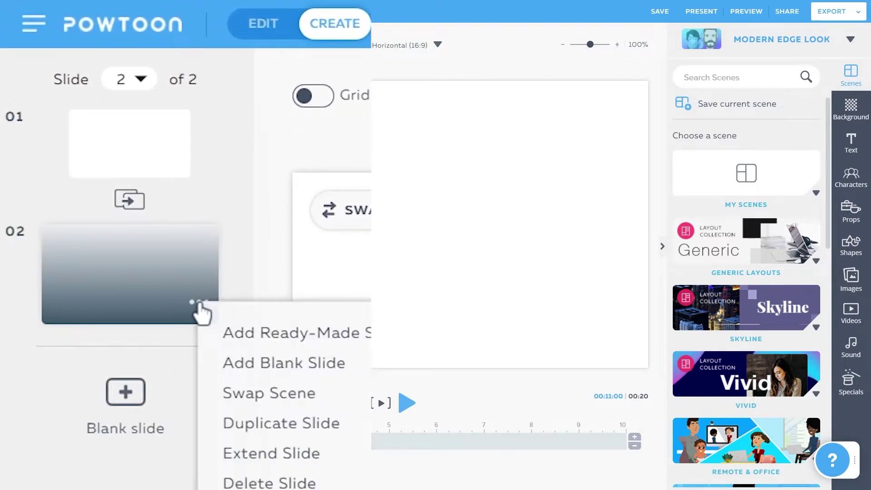
pyautogui.click(266, 480)
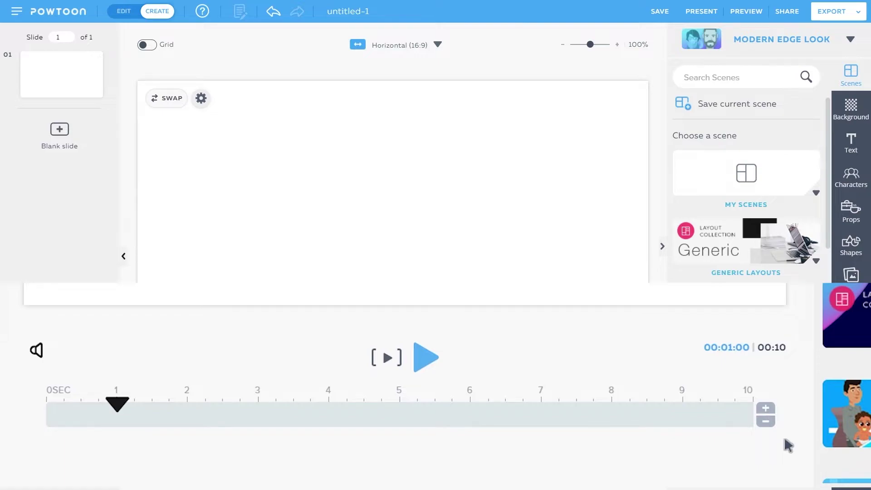
pyautogui.click(766, 410)
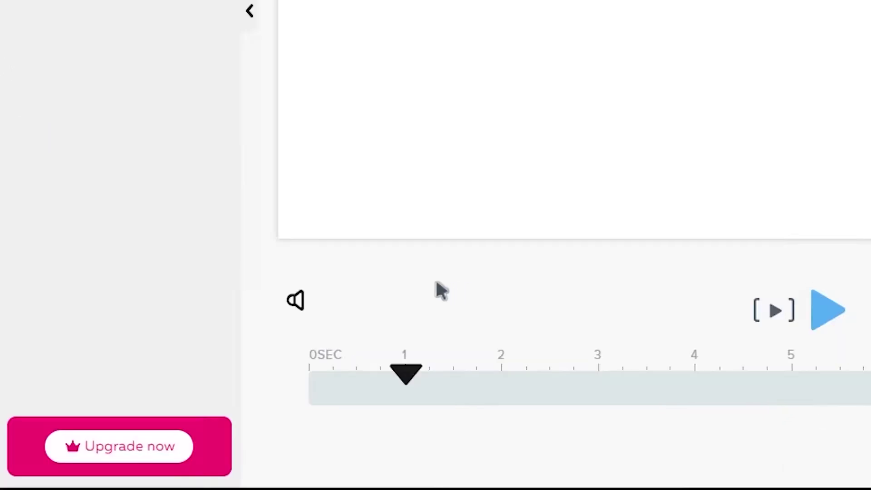
pyautogui.click(300, 308)
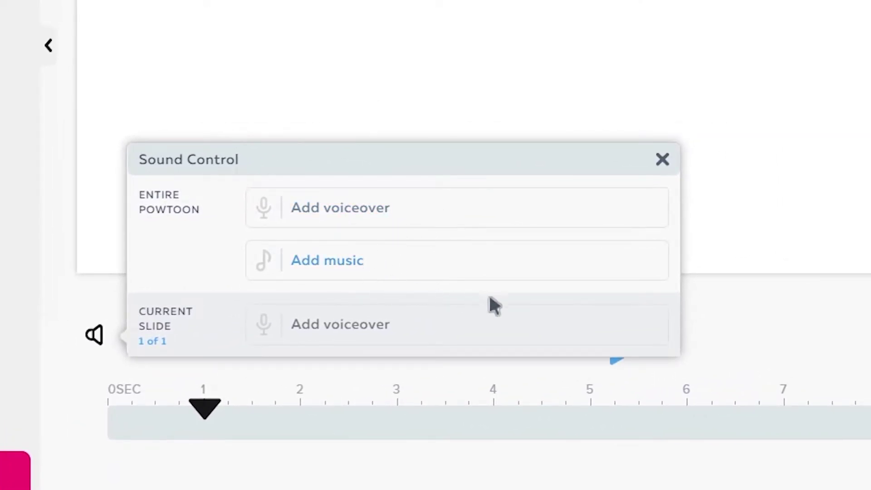
pyautogui.click(782, 315)
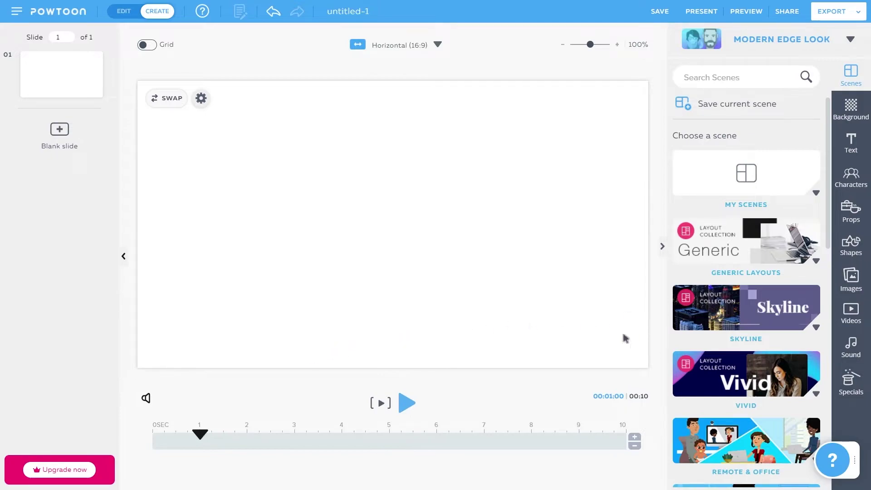
# - Upload the 'Inclip audio #1' file as a voiceover from the sound settings
pyautogui.click(147, 400)
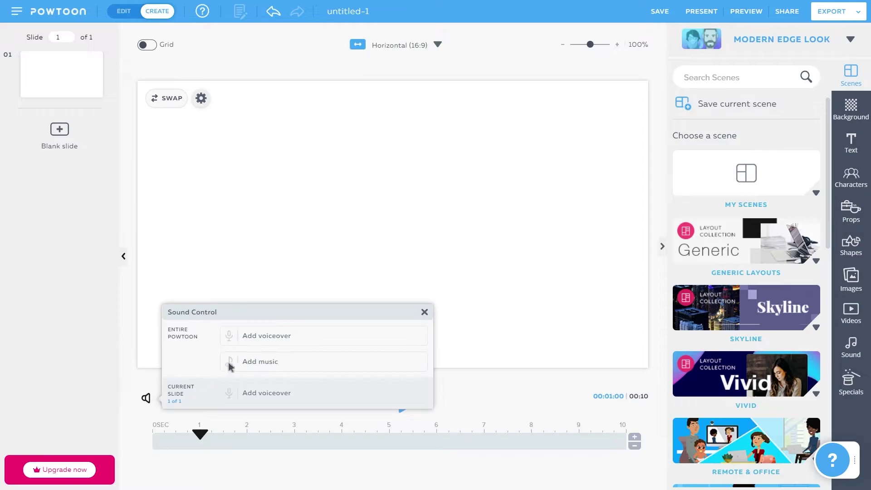
pyautogui.click(272, 343)
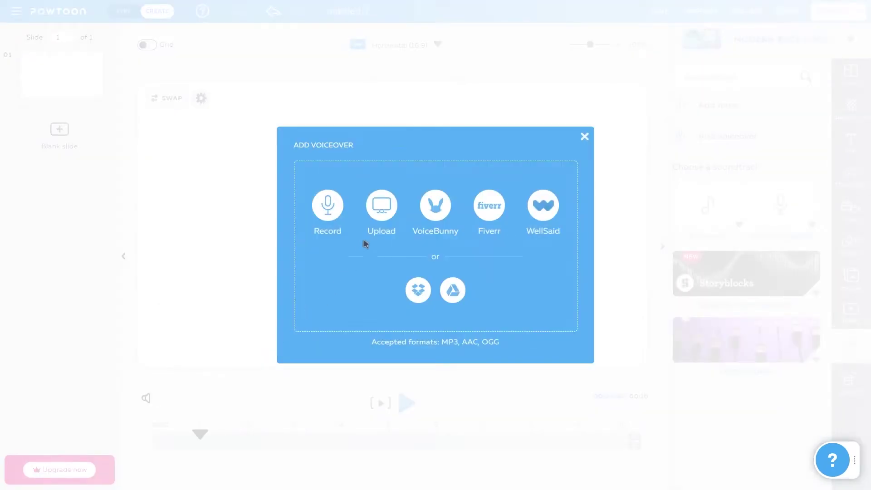
pyautogui.click(381, 213)
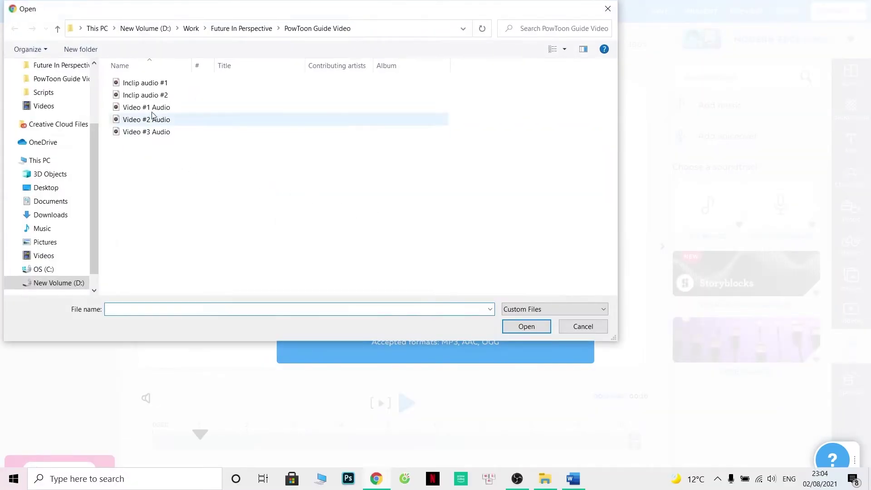
pyautogui.doubleClick(154, 85)
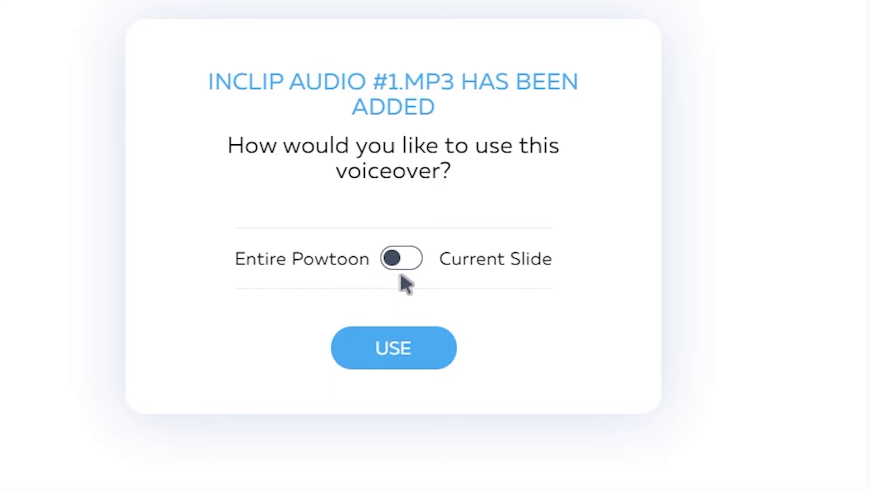
# - Apply the voiceover to the current slide only, close sound settings, and pause the preview
pyautogui.click(406, 259)
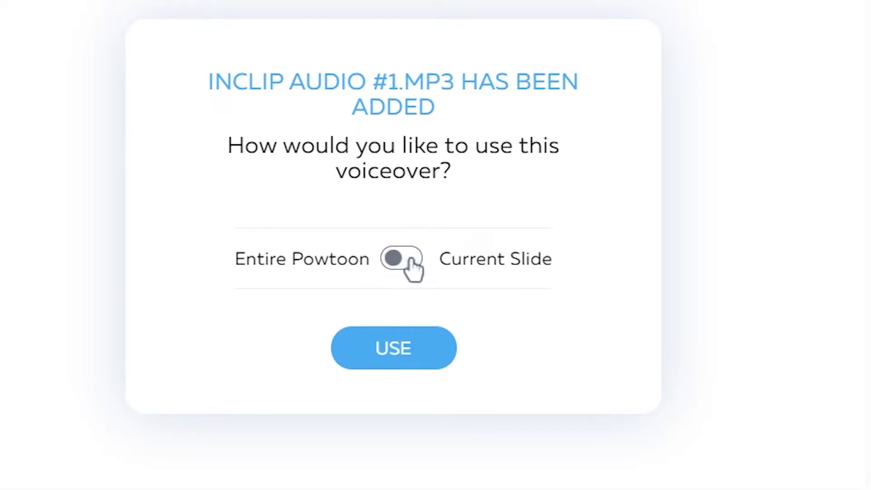
pyautogui.click(409, 349)
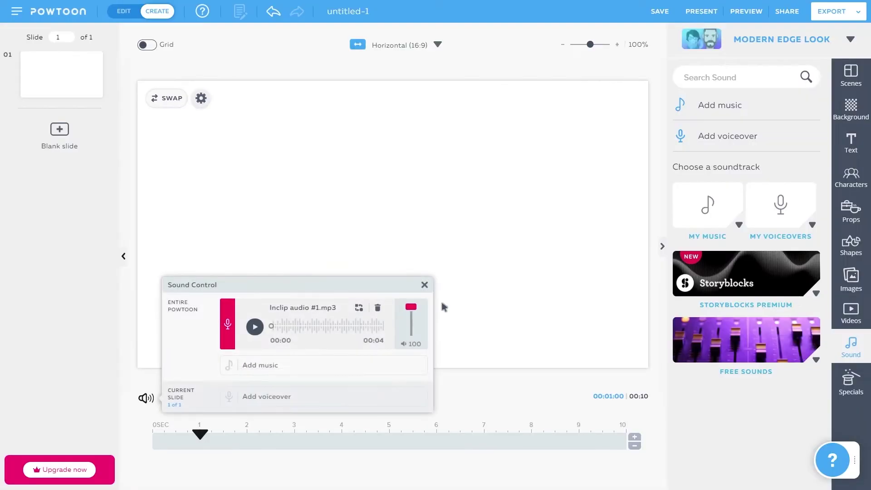
pyautogui.click(470, 386)
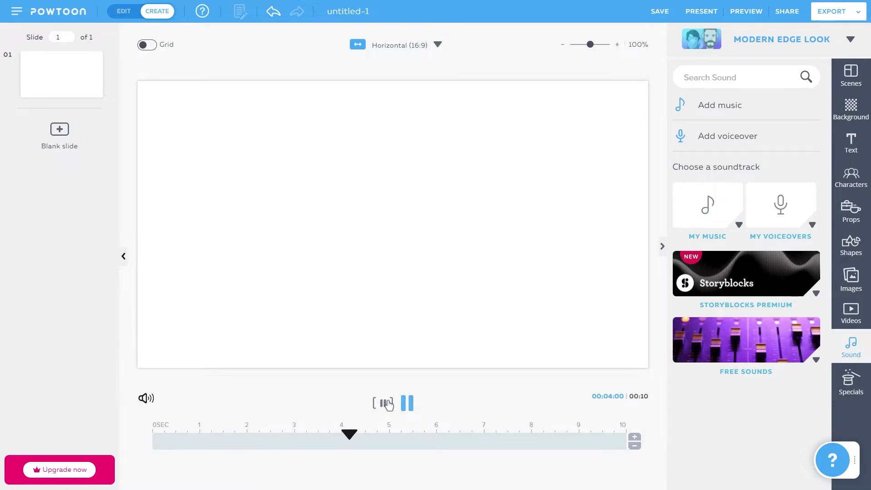
pyautogui.click(387, 405)
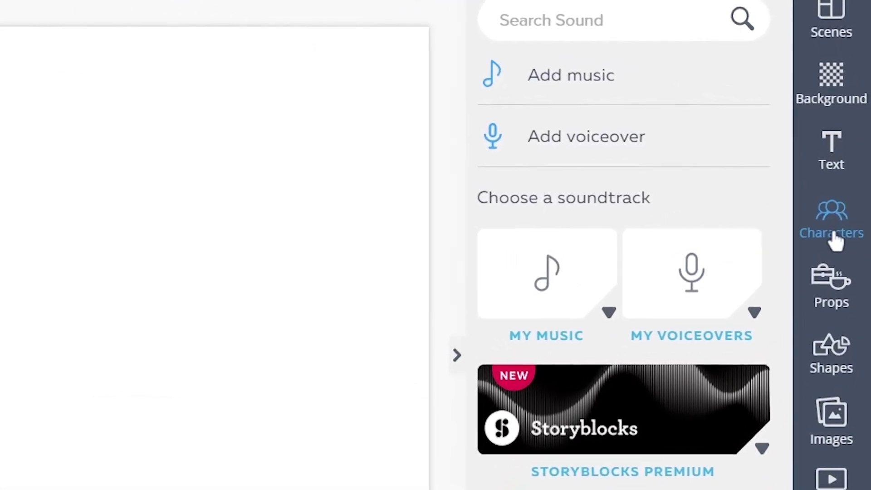
# - Add the tuxedoed character from The Omnis set to the slide
pyautogui.click(851, 179)
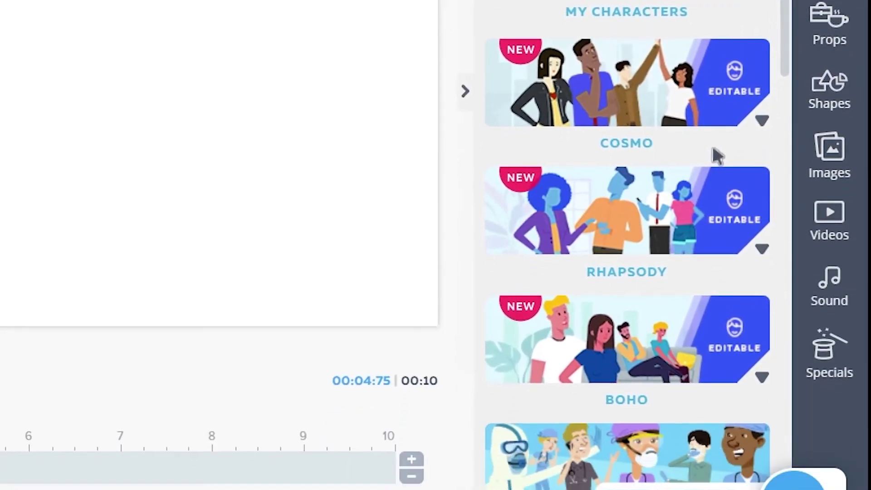
pyautogui.scroll(-5, 712, 144)
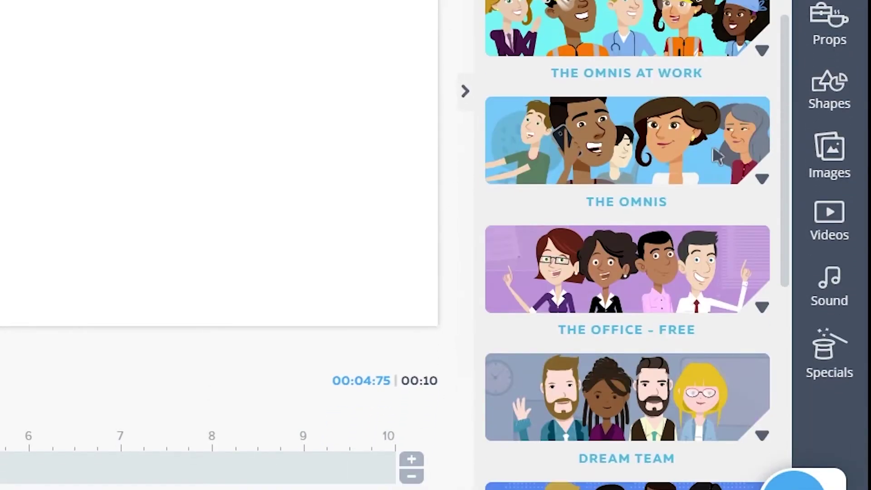
pyautogui.scroll(-5, 713, 145)
pyautogui.click(712, 169)
pyautogui.click(738, 71)
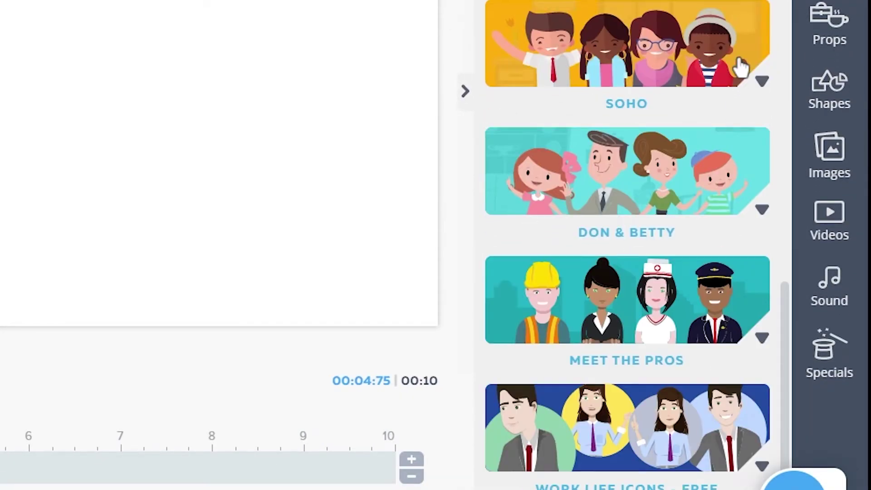
pyautogui.scroll(-3, 726, 145)
pyautogui.scroll(2, 704, 253)
pyautogui.scroll(-1, 704, 253)
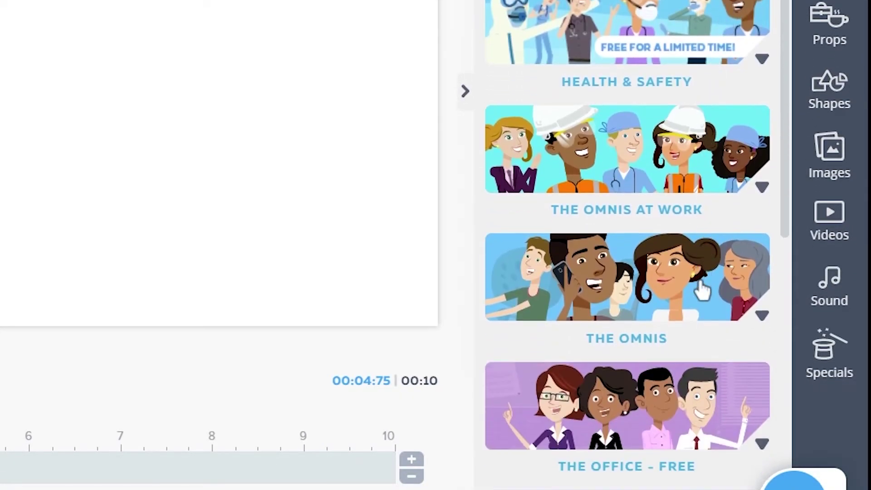
pyautogui.click(704, 273)
pyautogui.click(732, 103)
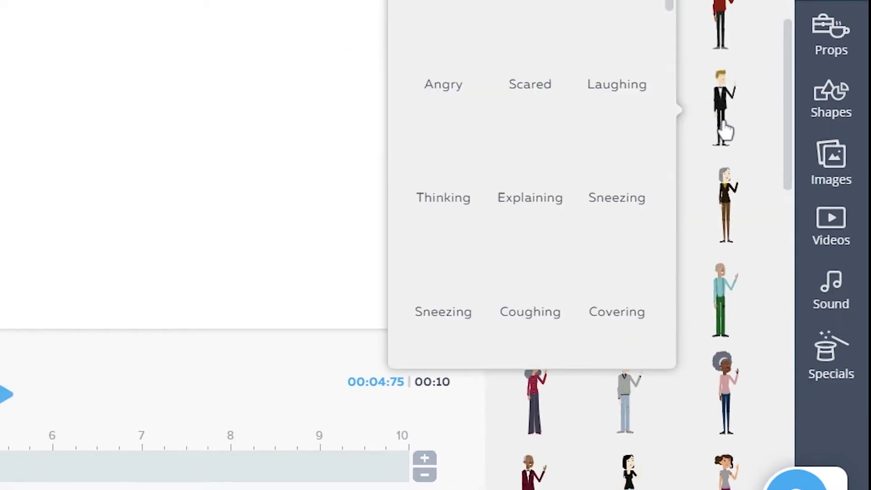
pyautogui.click(742, 161)
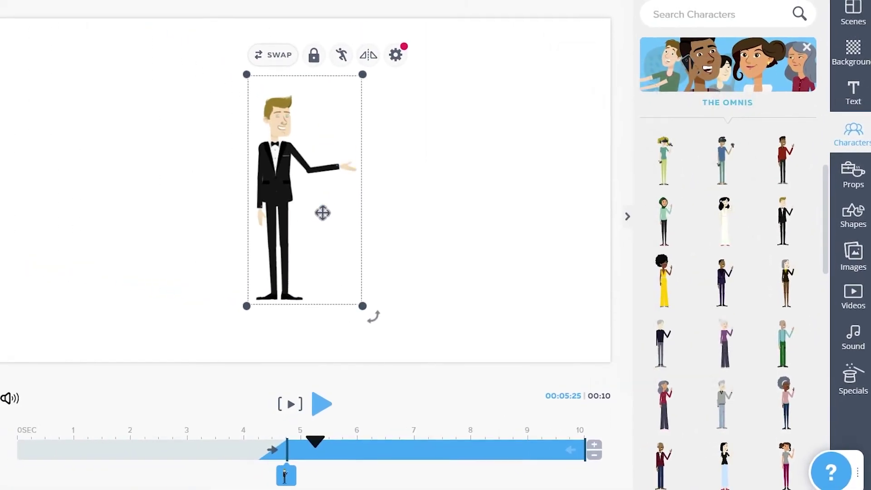
# - Enlarge the character about 1.5x, start him earlier, and set the Talking pose
pyautogui.moveTo(322, 215); pyautogui.dragTo(368, 261)
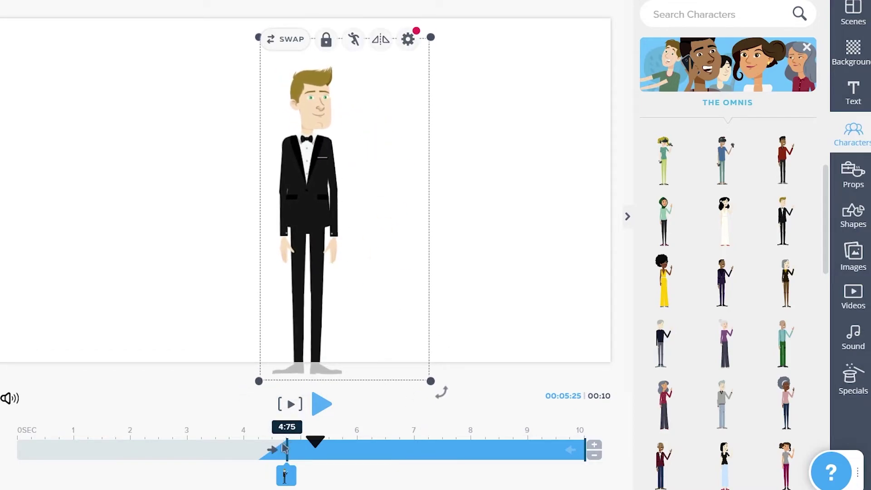
pyautogui.moveTo(280, 452); pyautogui.dragTo(18, 453)
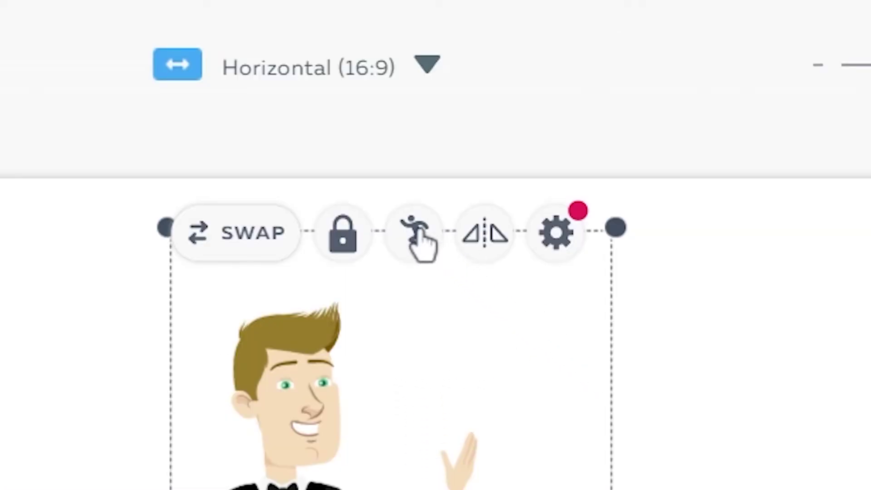
pyautogui.click(417, 235)
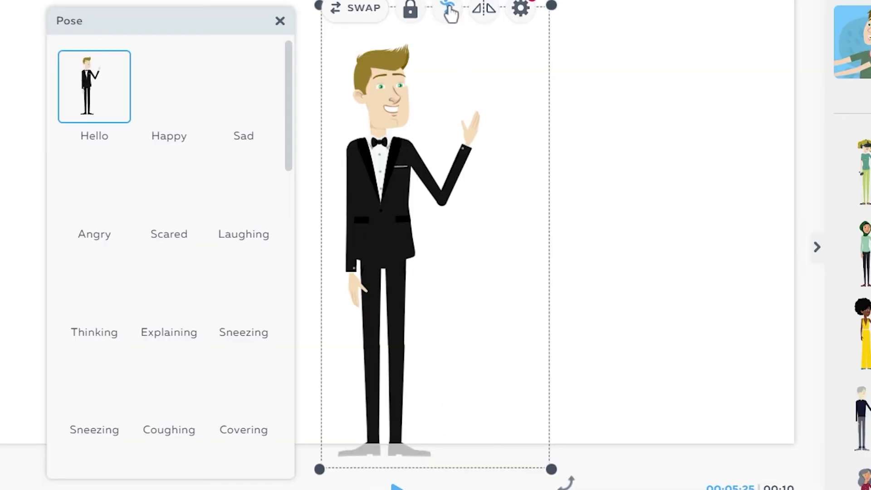
pyautogui.scroll(-2, 230, 190)
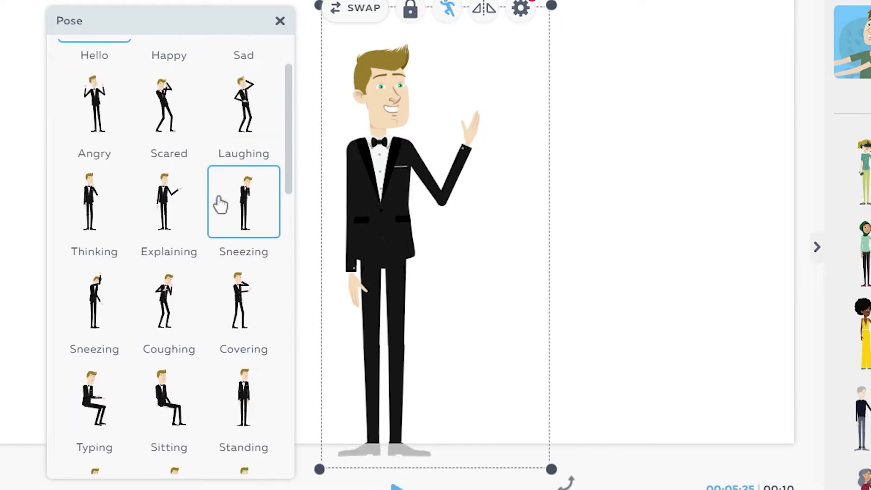
pyautogui.scroll(-3, 220, 205)
pyautogui.scroll(-2, 228, 216)
pyautogui.click(249, 233)
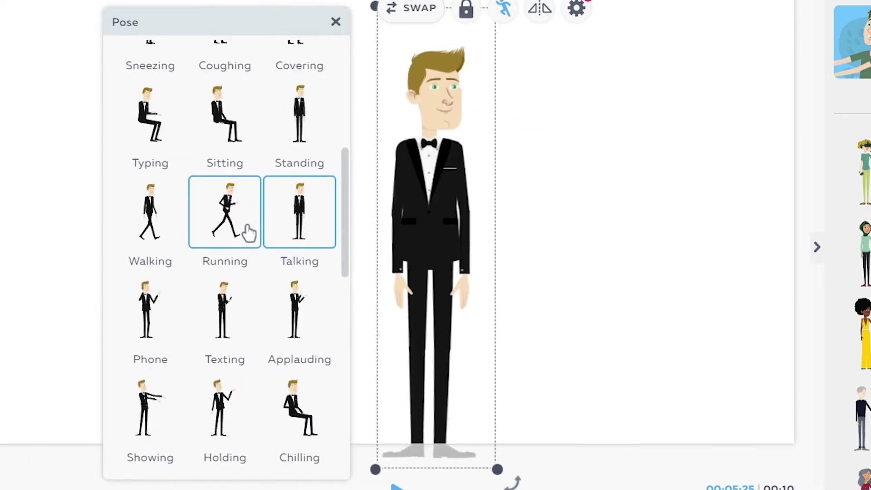
pyautogui.click(446, 228)
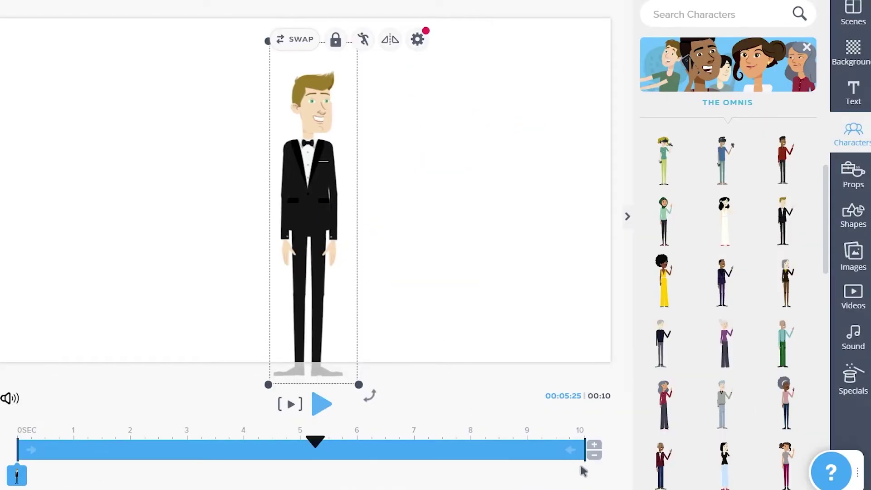
pyautogui.click(447, 292)
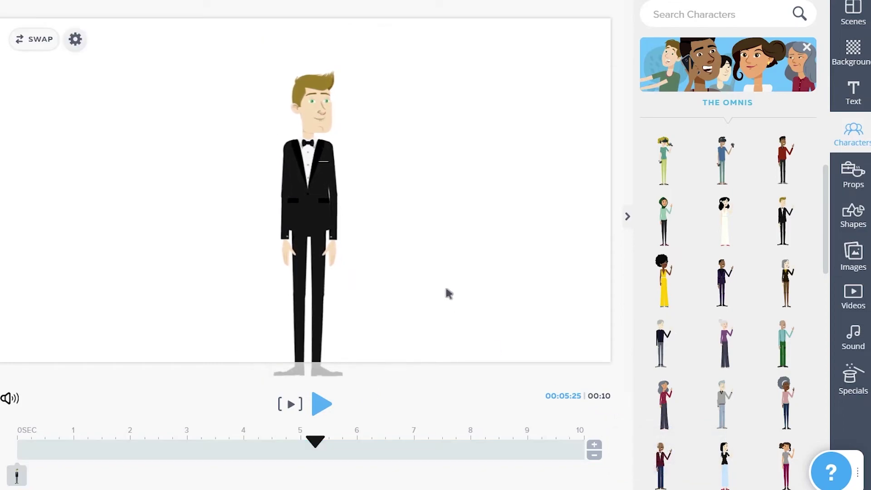
# - Apply the classroom background from the Locations category to the slide
pyautogui.click(855, 49)
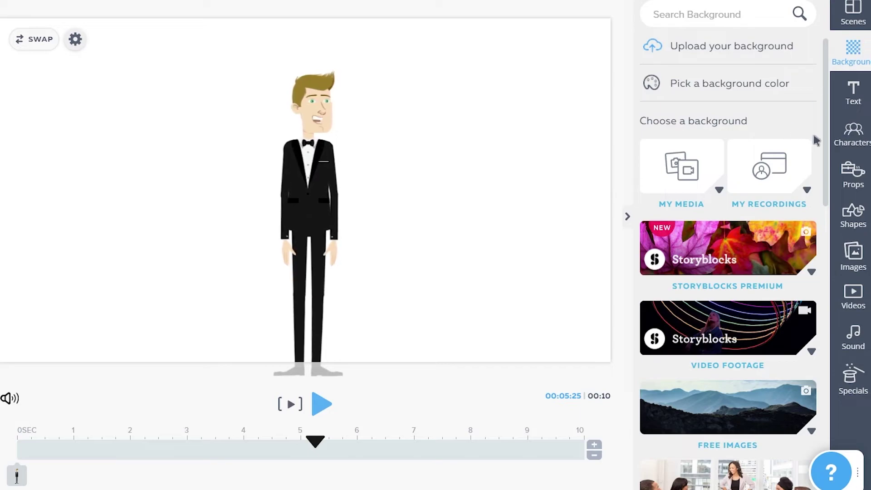
pyautogui.moveTo(825, 146); pyautogui.dragTo(824, 471)
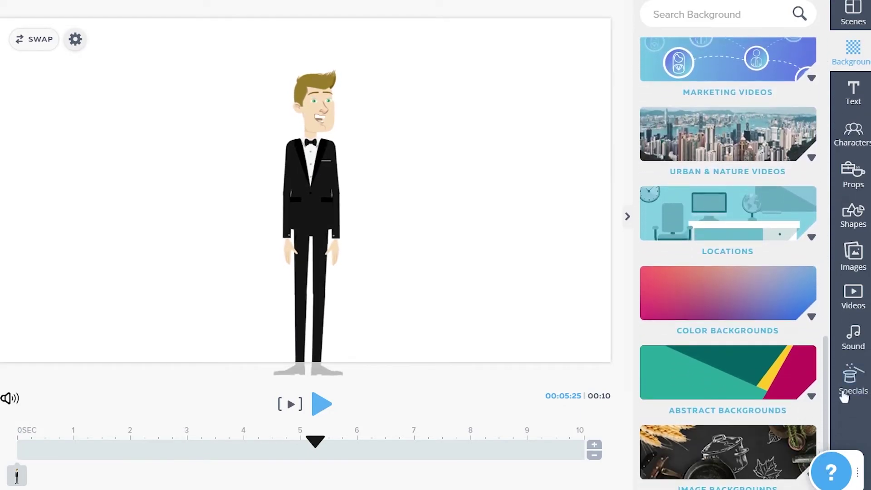
pyautogui.click(812, 238)
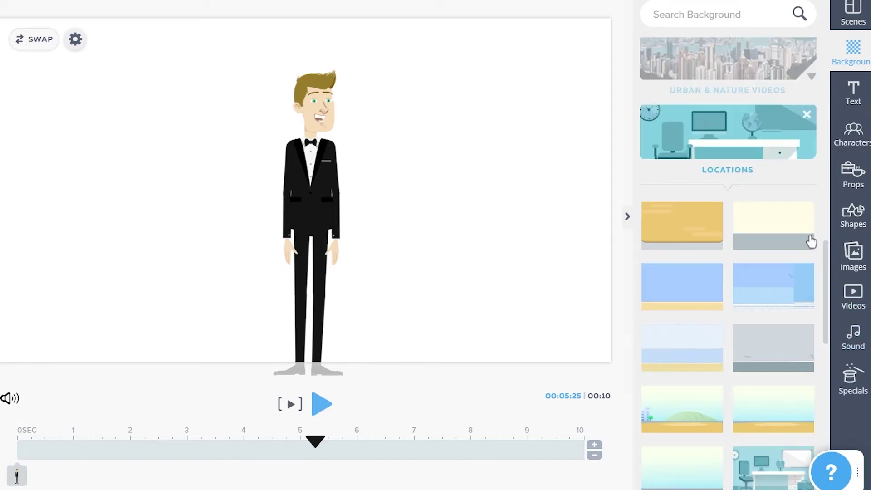
pyautogui.scroll(-2, 804, 254)
pyautogui.scroll(-2, 800, 261)
pyautogui.scroll(-2, 810, 259)
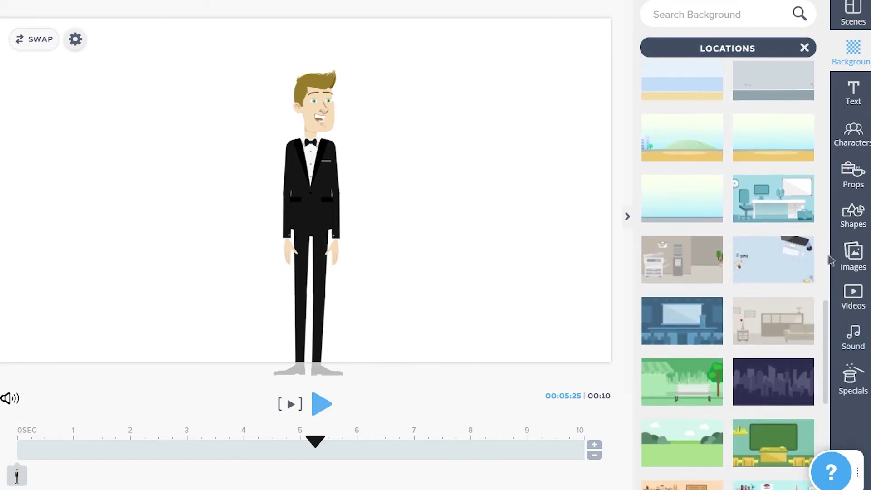
pyautogui.scroll(-2, 800, 211)
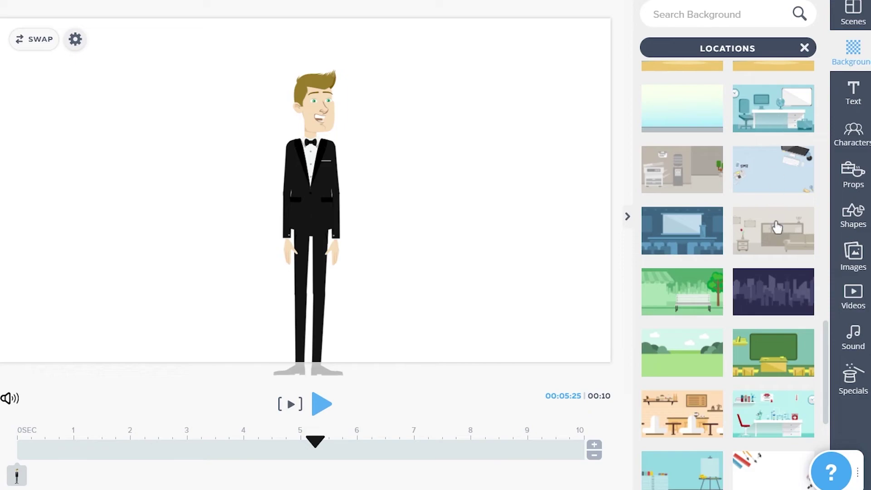
pyautogui.click(783, 347)
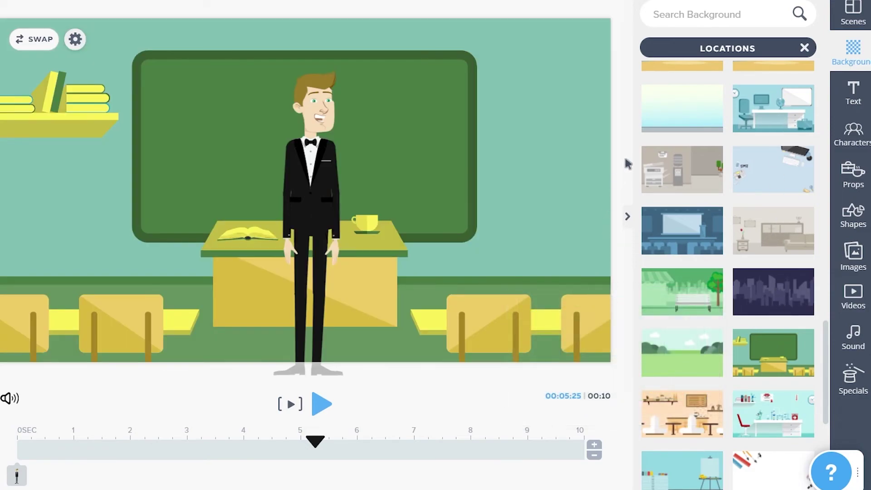